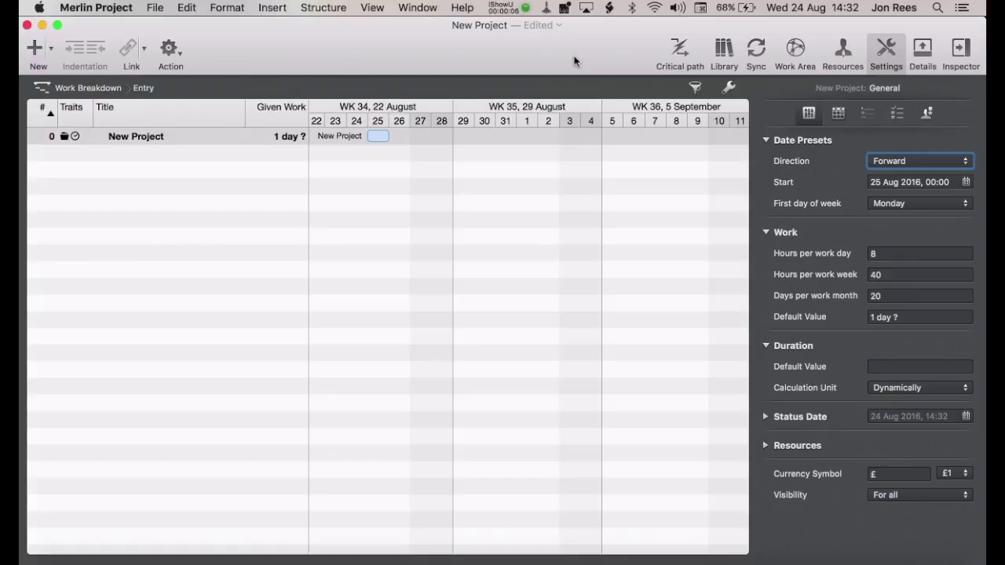
Step: Add three new activities to the project
{"action": "left_click", "coordinate": [37, 52]}
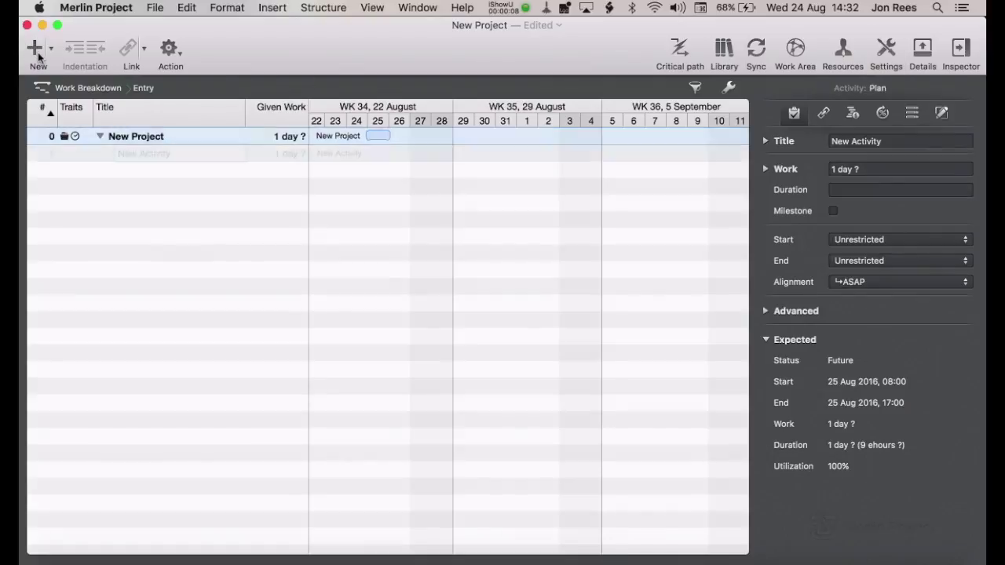
{"action": "left_click", "coordinate": [37, 52]}
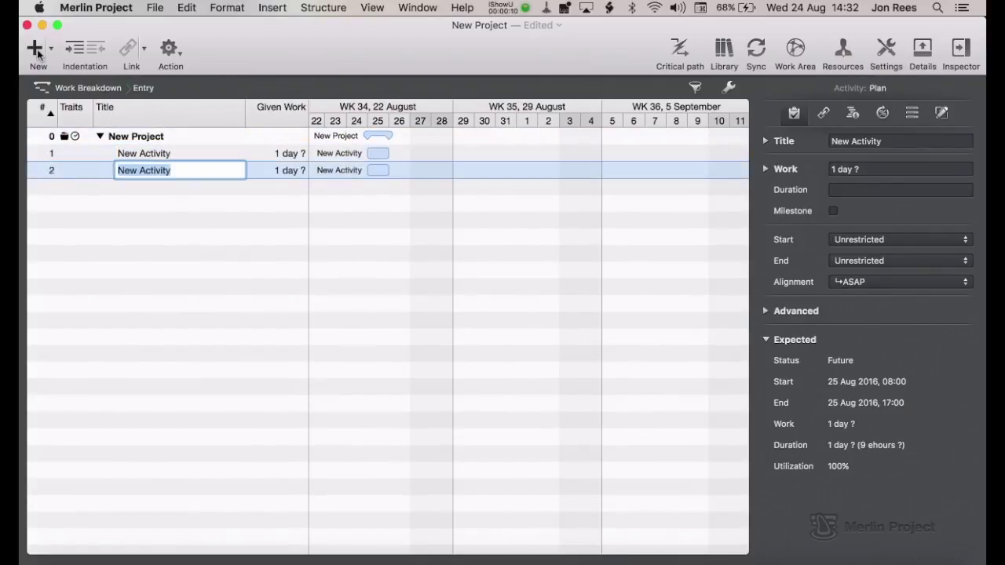
{"action": "left_click", "coordinate": [36, 52]}
Step: Link the three activities in sequence and open the project settings
{"action": "left_click", "coordinate": [171, 156]}
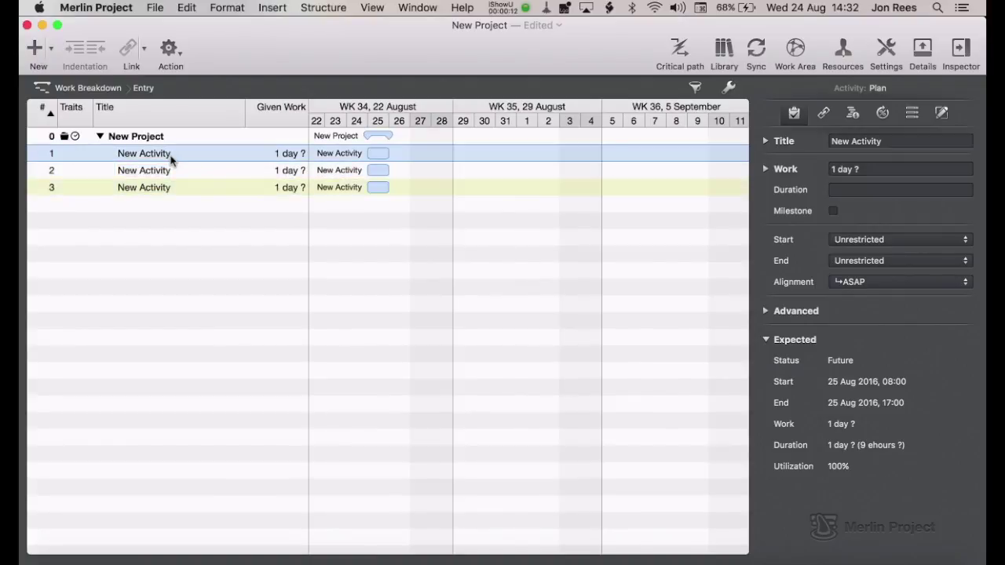
{"action": "key", "text": "shift+Down"}
{"action": "key", "text": "shift+Down"}
{"action": "left_click", "coordinate": [129, 52]}
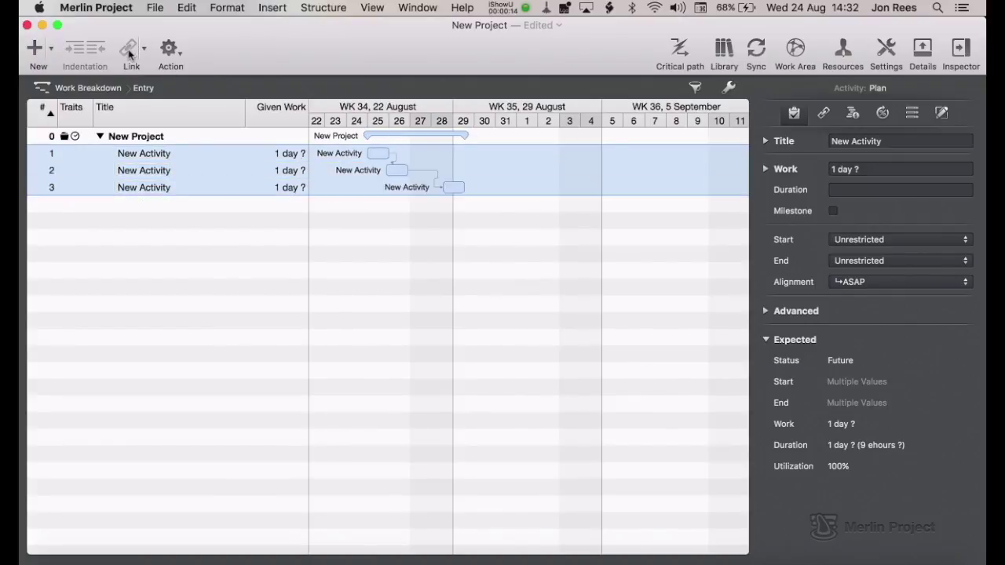
{"action": "left_click", "coordinate": [186, 156]}
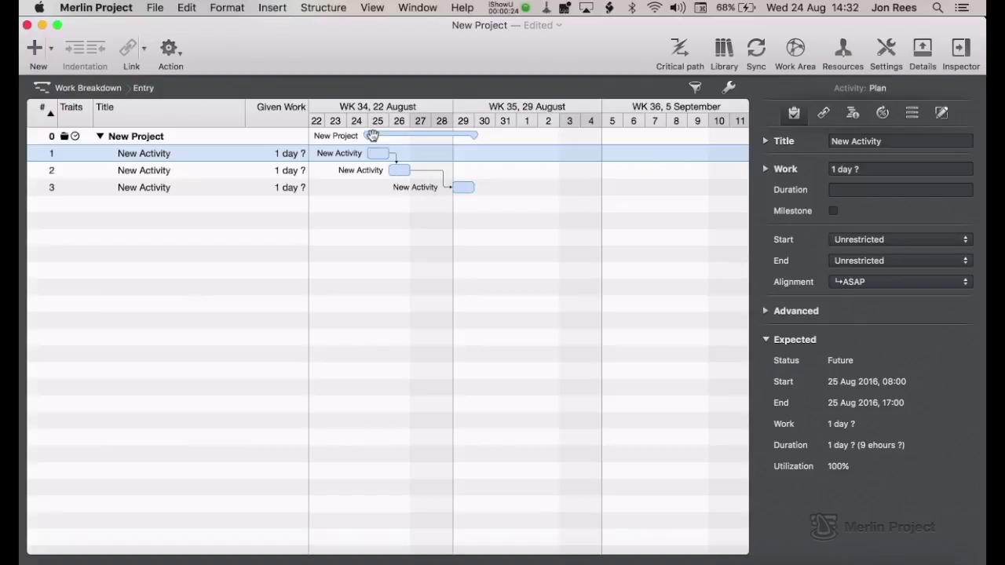
{"action": "left_click", "coordinate": [885, 53]}
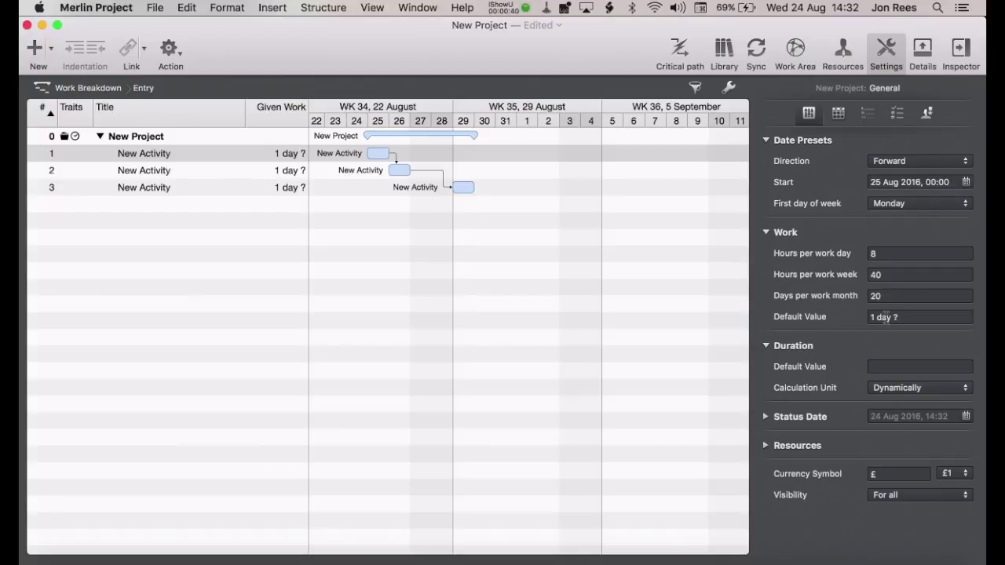
Step: Show the Calendars settings page with the Standard project calendar
{"action": "left_click", "coordinate": [837, 114]}
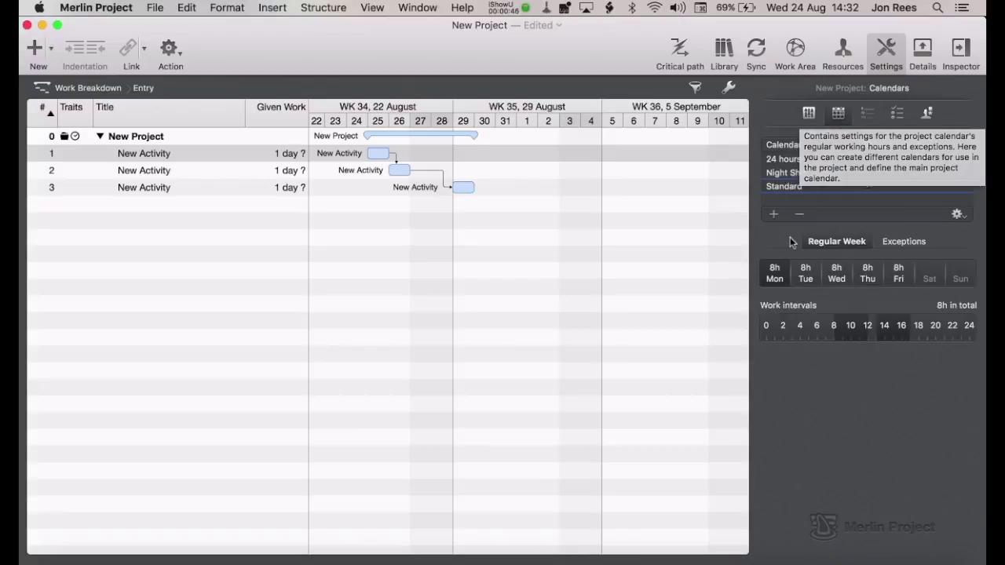
{"action": "left_click", "coordinate": [771, 281]}
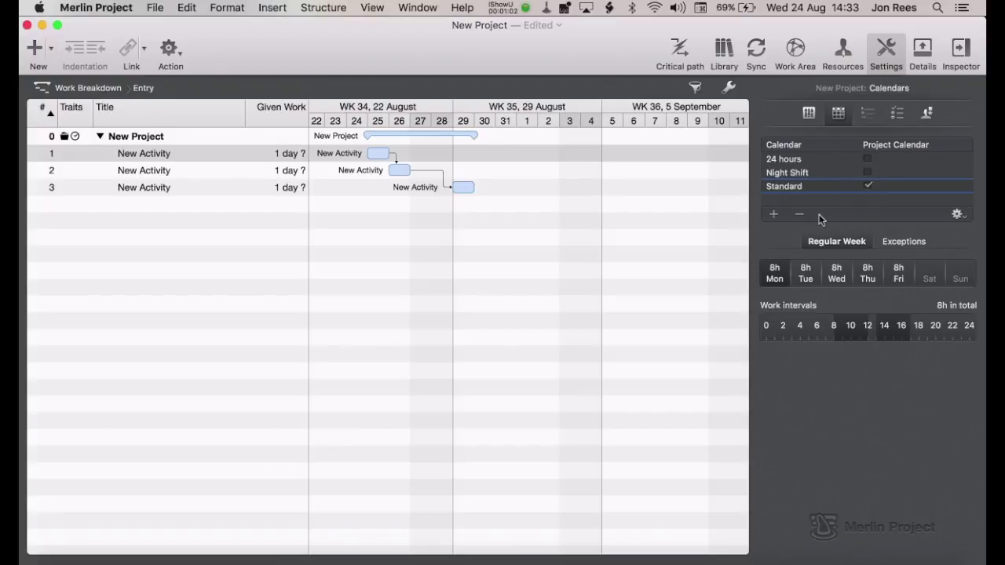
{"action": "left_click", "coordinate": [775, 278]}
Step: Start Monday–Friday work at 09:00 for 7-hour weekdays, then select the second activity
{"action": "left_click_drag", "start_coordinate": [775, 279], "coordinate": [899, 281]}
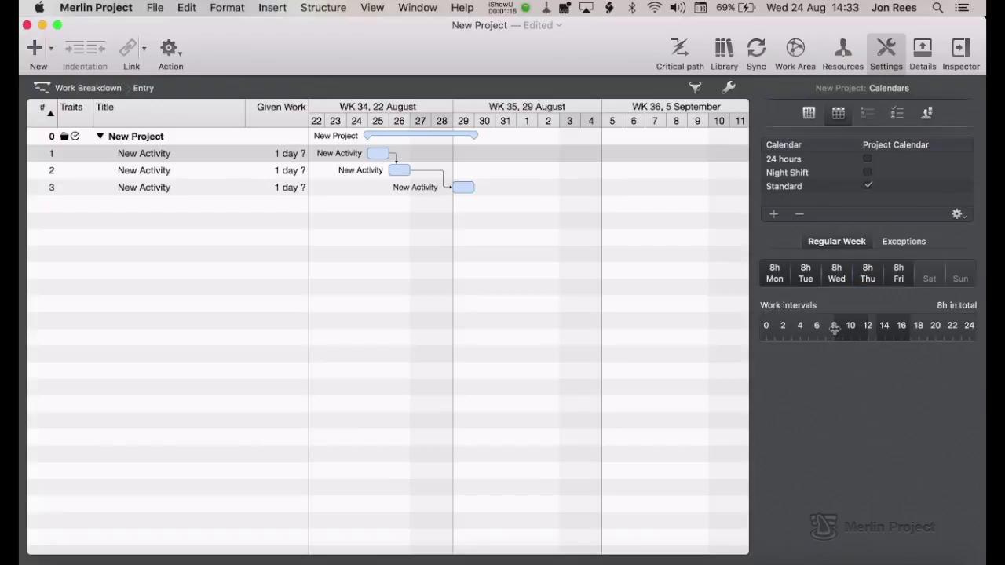
{"action": "left_click_drag", "start_coordinate": [834, 328], "coordinate": [841, 329]}
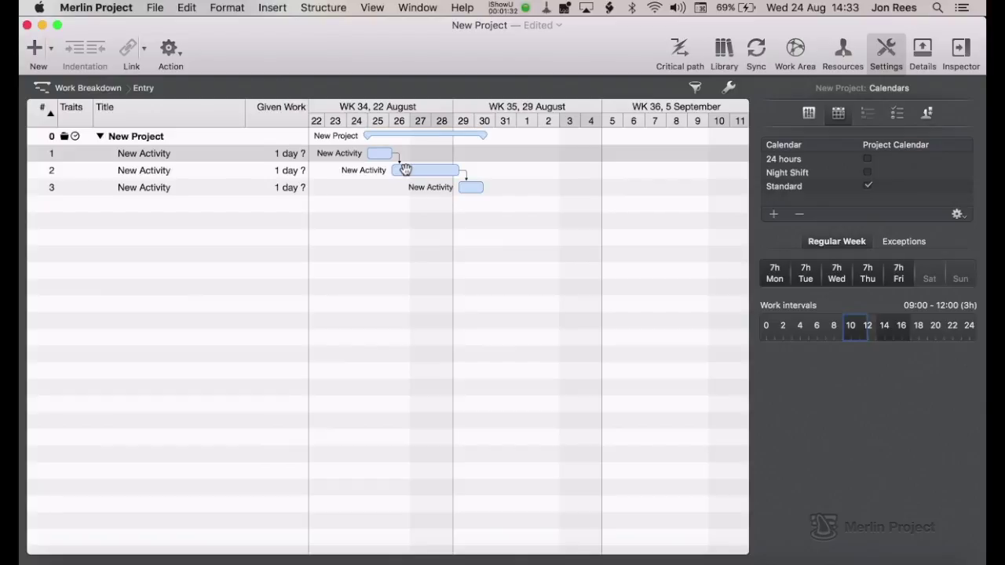
{"action": "left_click", "coordinate": [159, 172]}
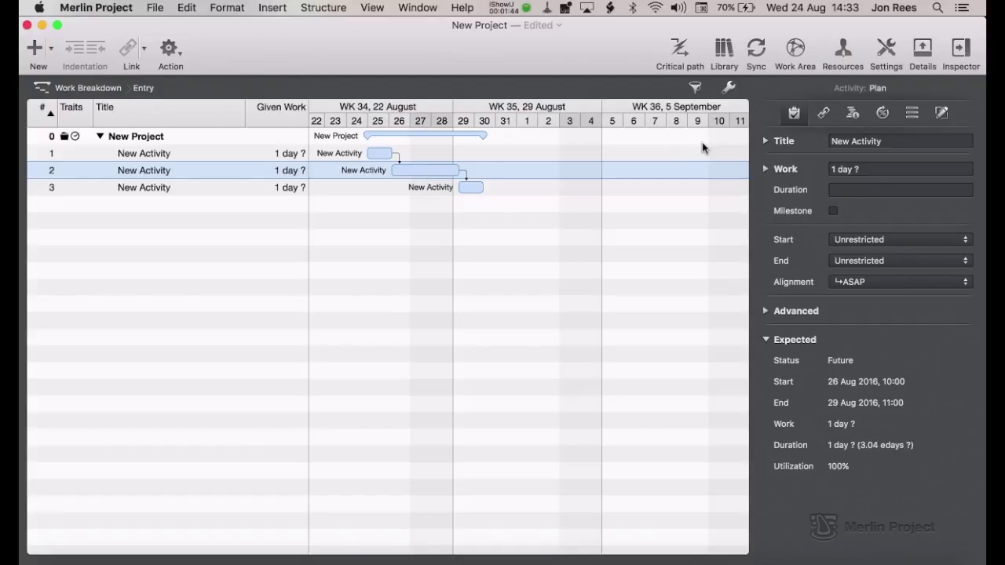
Step: Set 7 hours per work day and 35 hours per work week in General settings
{"action": "left_click", "coordinate": [880, 60]}
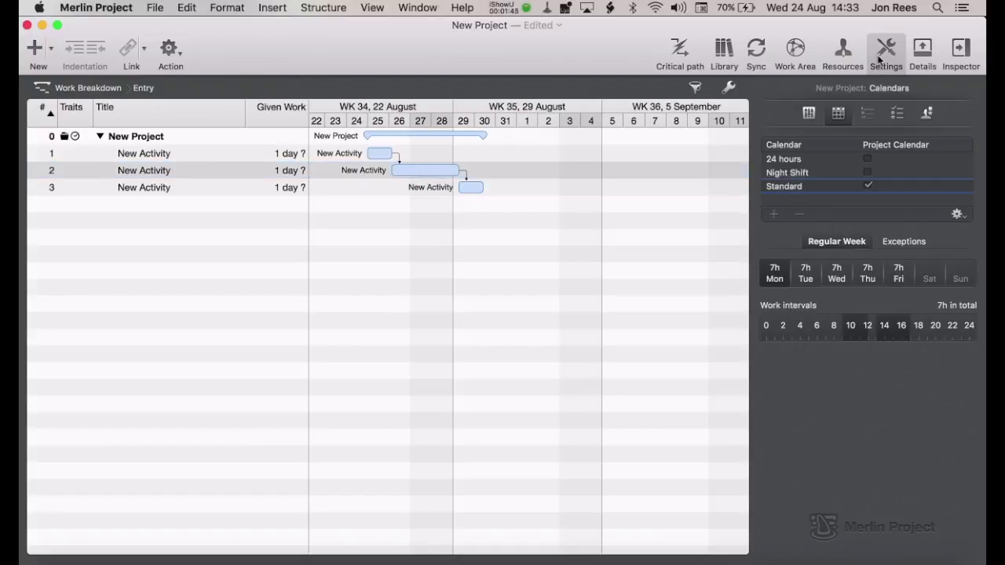
{"action": "left_click", "coordinate": [809, 114]}
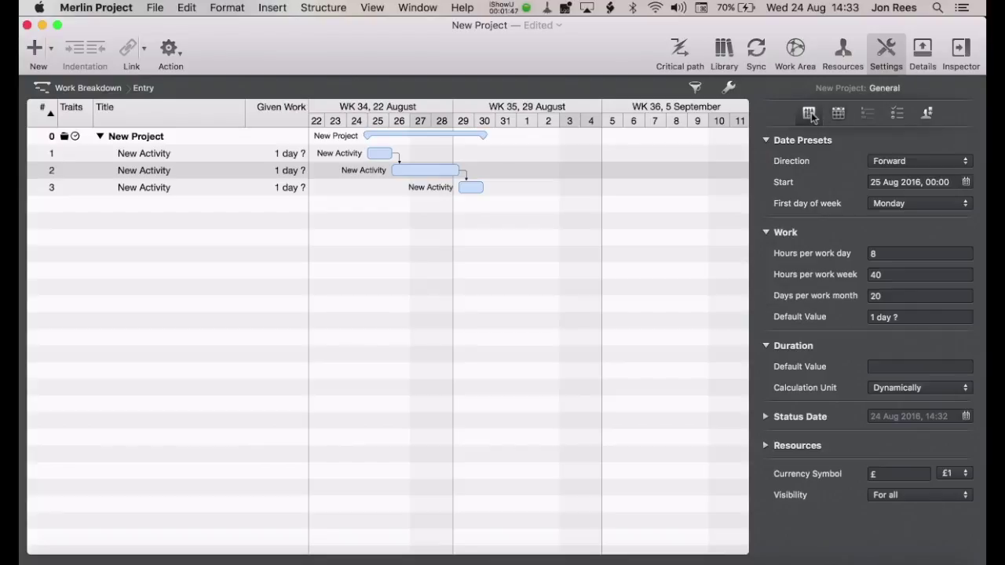
{"action": "left_click", "coordinate": [906, 254]}
{"action": "key", "text": "BackSpace"}
{"action": "type", "text": "7"}
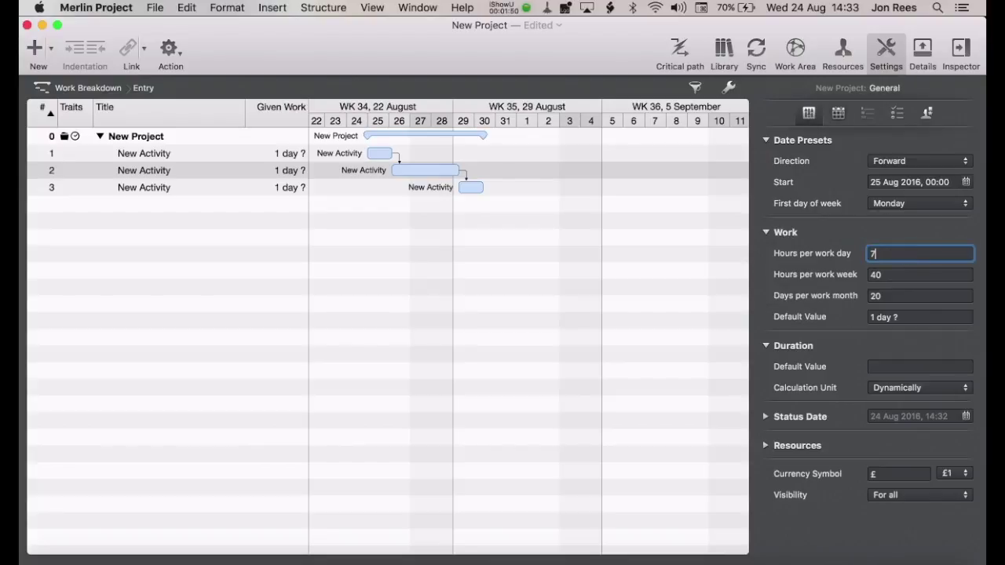
{"action": "left_click", "coordinate": [909, 274]}
{"action": "key", "text": "BackSpace"}
{"action": "key", "text": "BackSpace"}
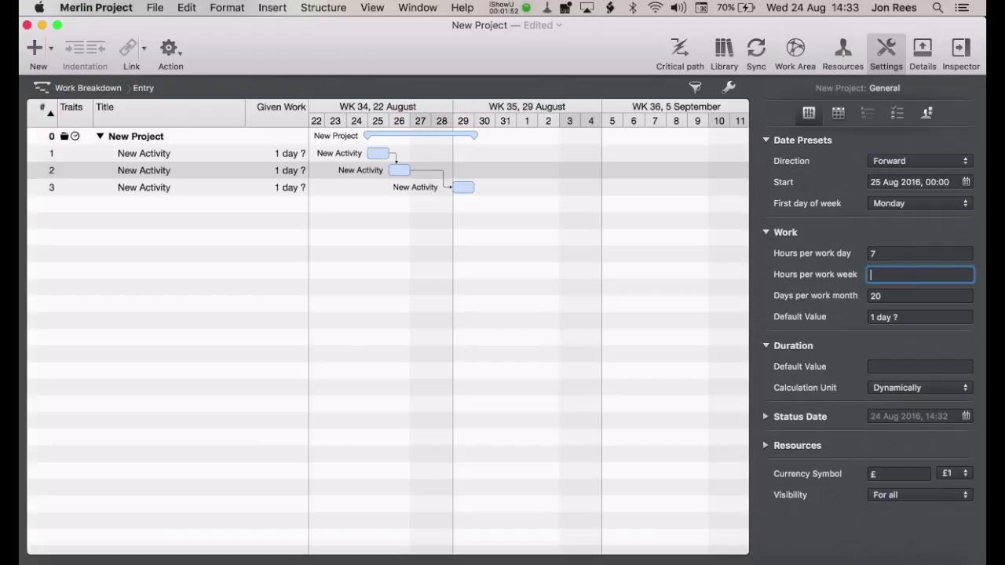
{"action": "type", "text": "35"}
{"action": "left_click", "coordinate": [381, 202]}
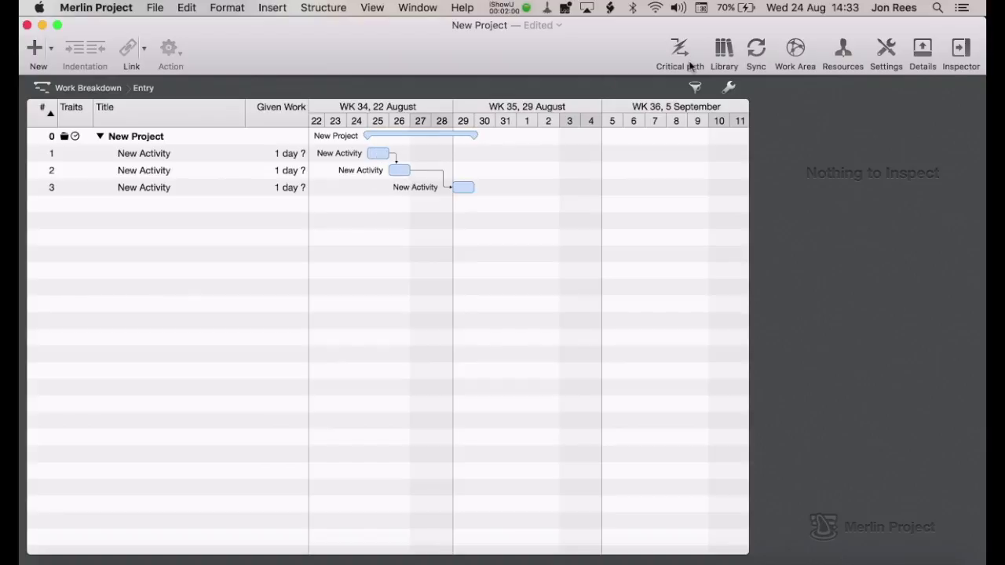
{"action": "left_click", "coordinate": [880, 52]}
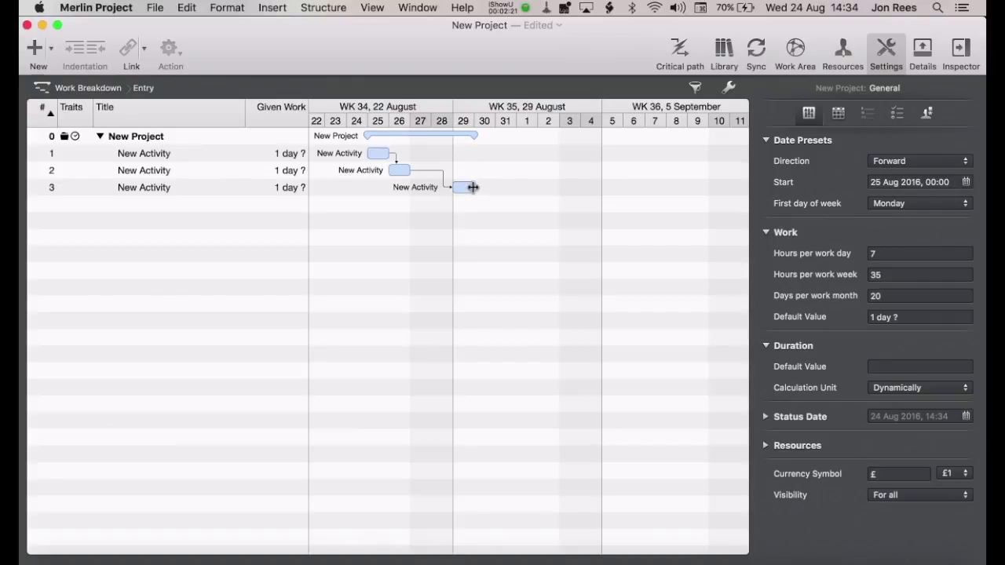
Step: Show the Calendars page, with Standard now at 7h per weekday
{"action": "left_click", "coordinate": [839, 114]}
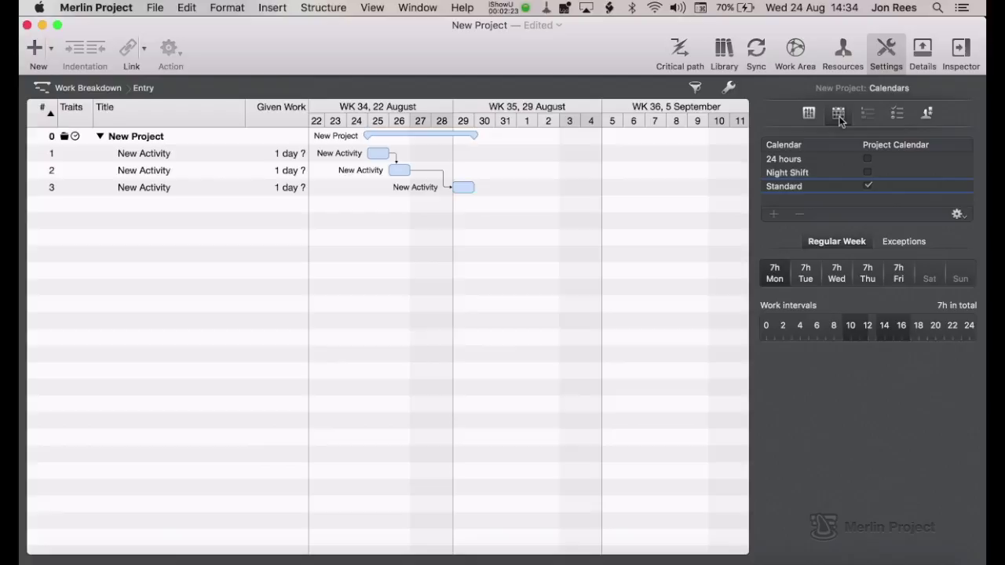
Step: Show the Standard calendar's Exceptions list and add a new exception
{"action": "left_click", "coordinate": [887, 245]}
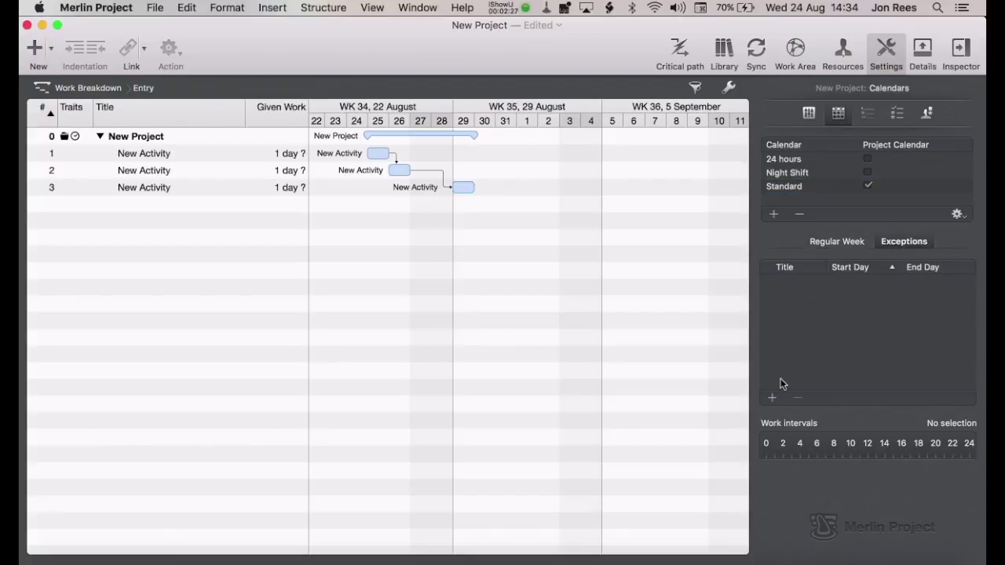
{"action": "left_click", "coordinate": [854, 244]}
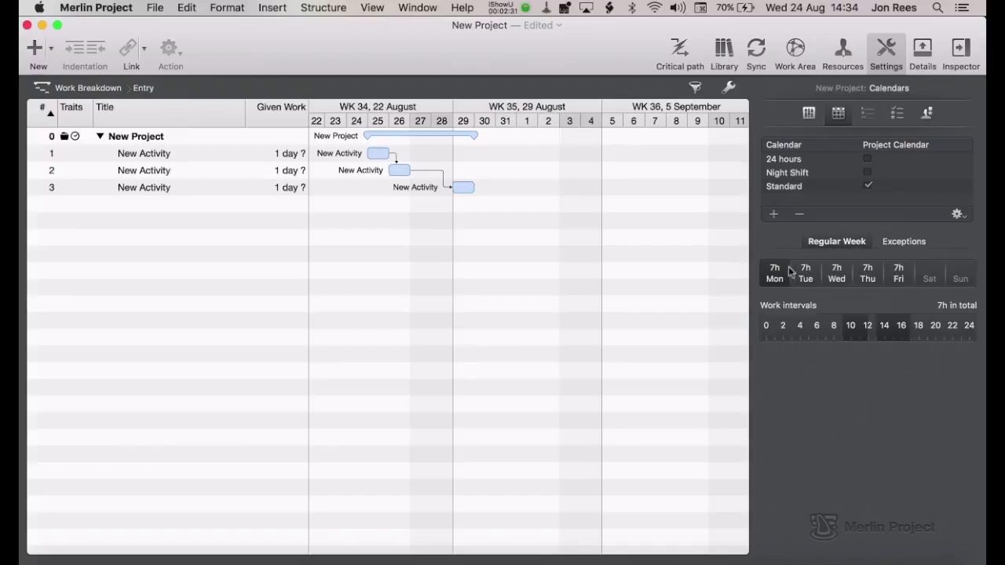
{"action": "left_click", "coordinate": [904, 243]}
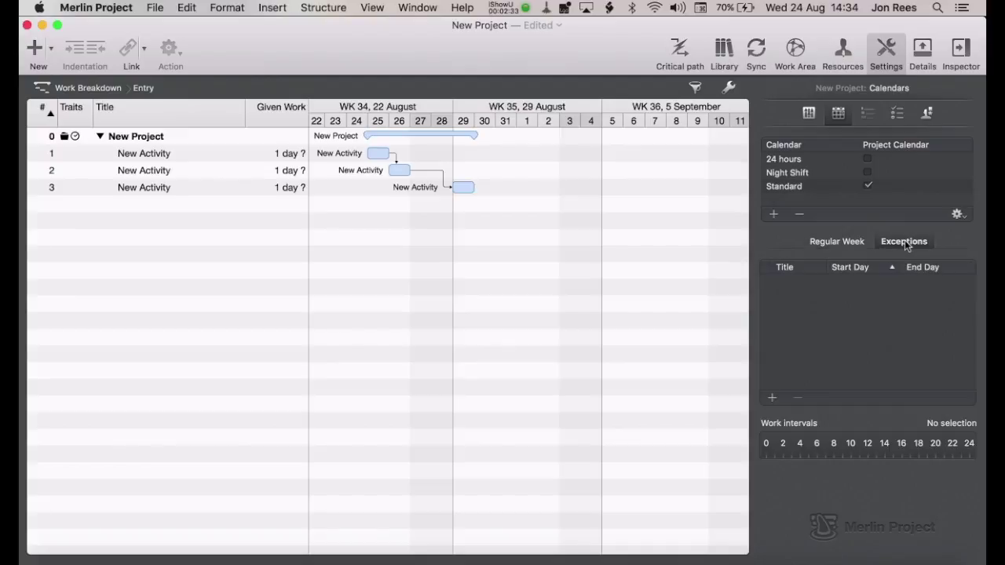
{"action": "left_click", "coordinate": [773, 399]}
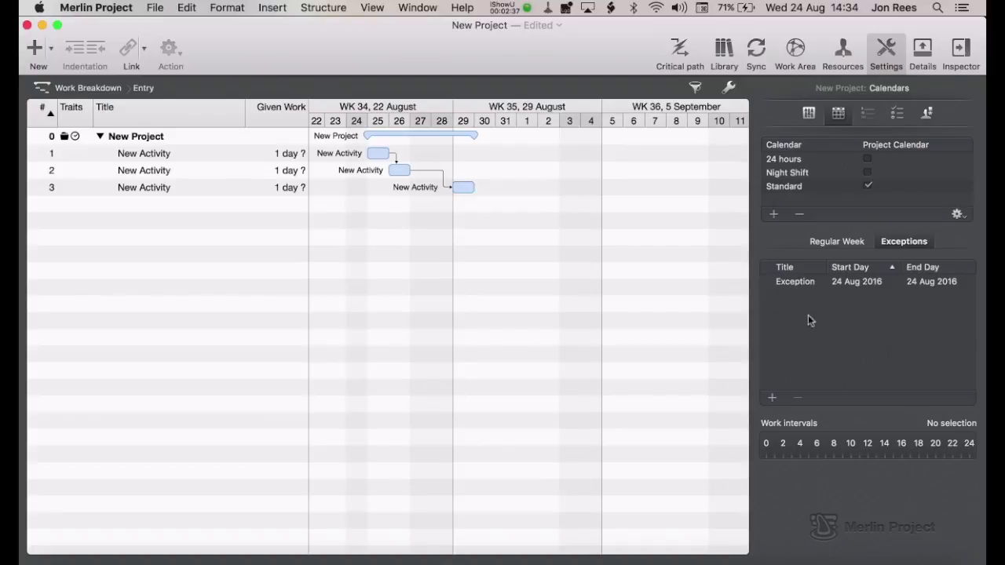
Step: Set the new exception's start day to 29 Aug 2016 as non-working time
{"action": "left_click", "coordinate": [851, 288]}
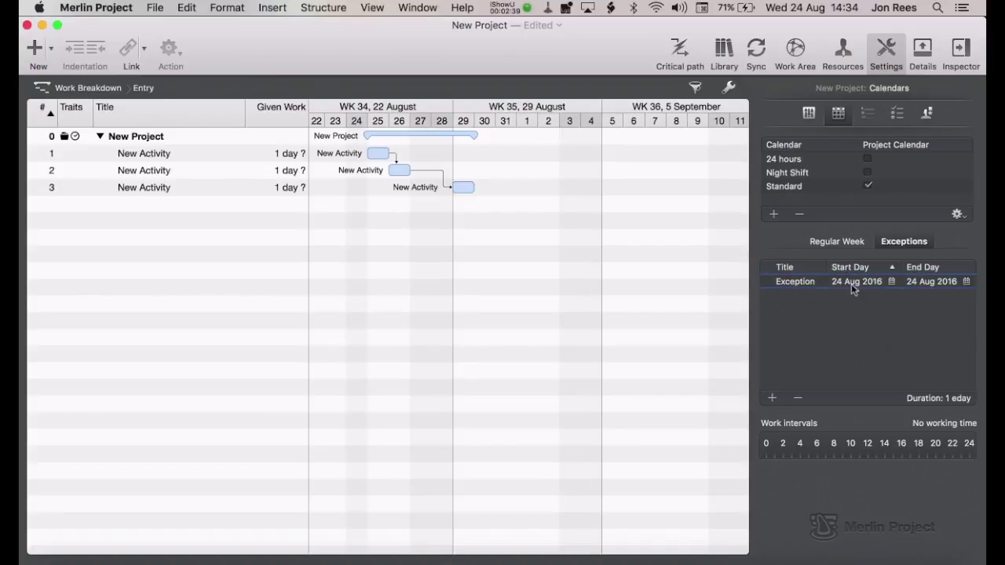
{"action": "left_click", "coordinate": [892, 282]}
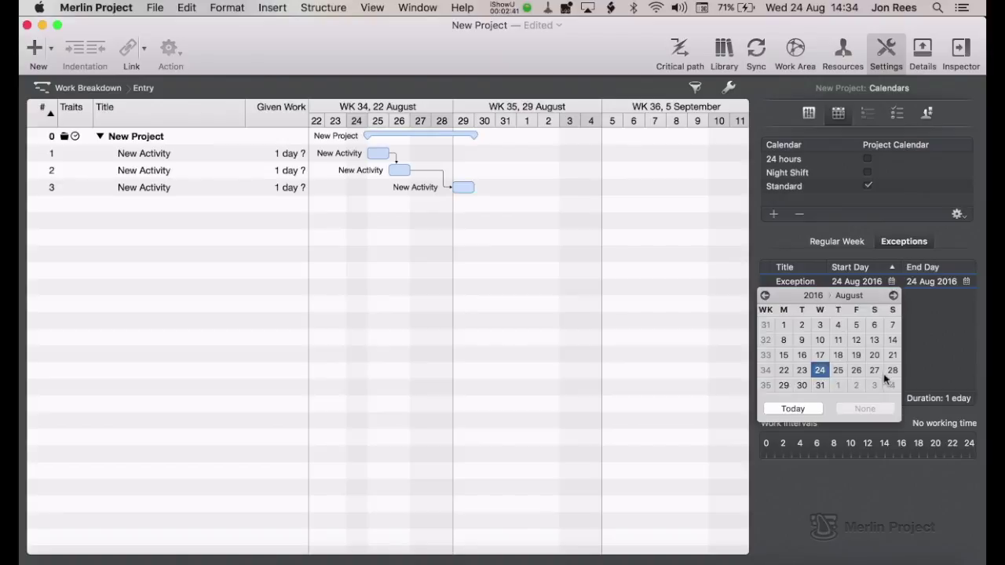
{"action": "left_click", "coordinate": [783, 386]}
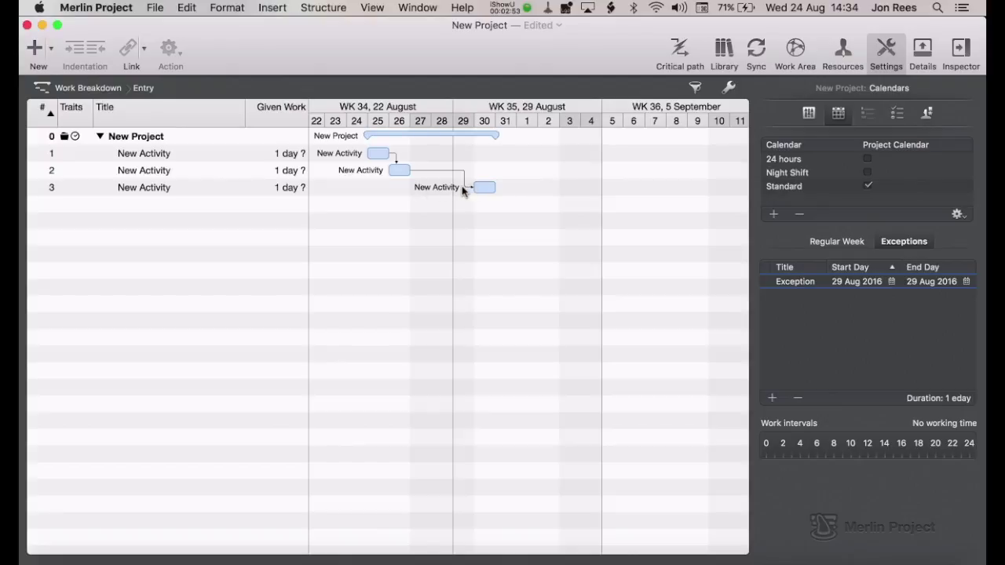
{"action": "left_click", "coordinate": [832, 243]}
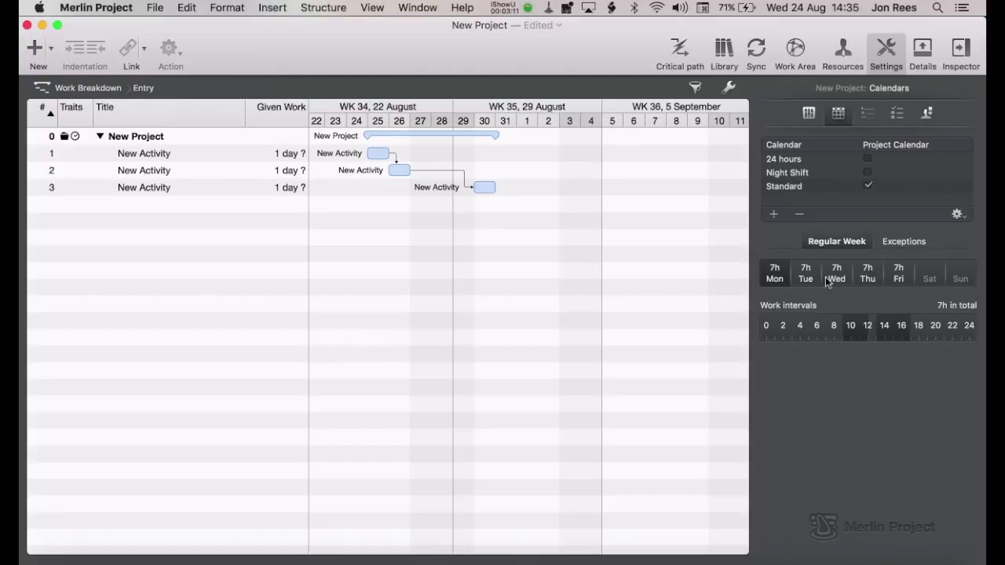
{"action": "left_click", "coordinate": [919, 246]}
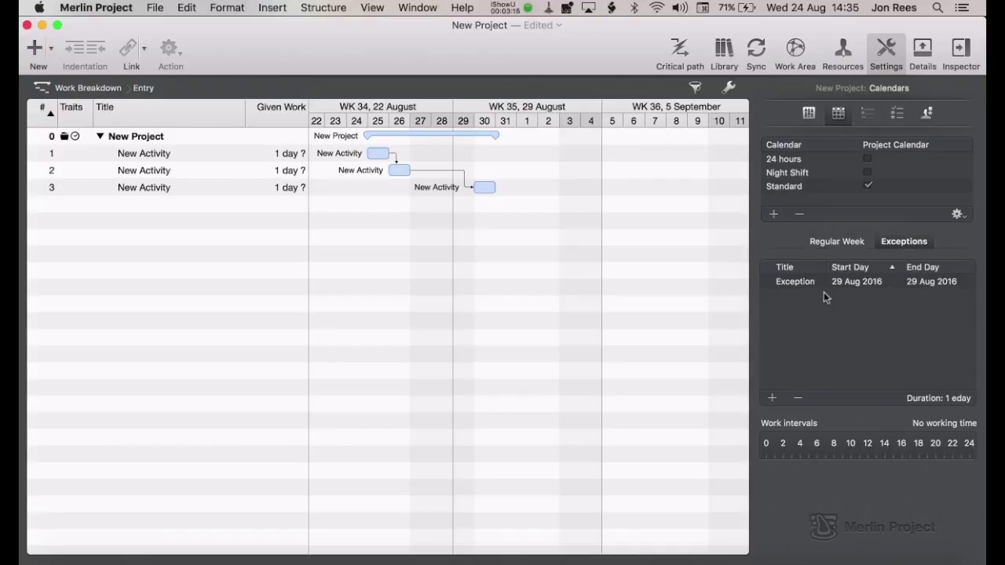